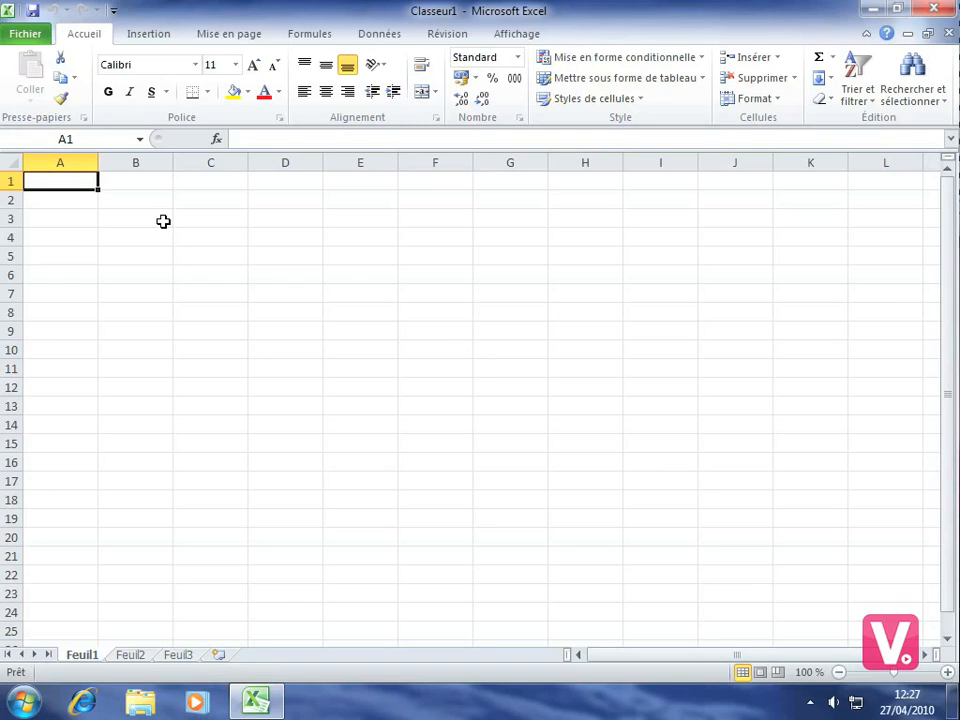
Enter 1 and 2 in cells A1 and A2, and extend the number series down to cell A20
type("1")
key("Return")
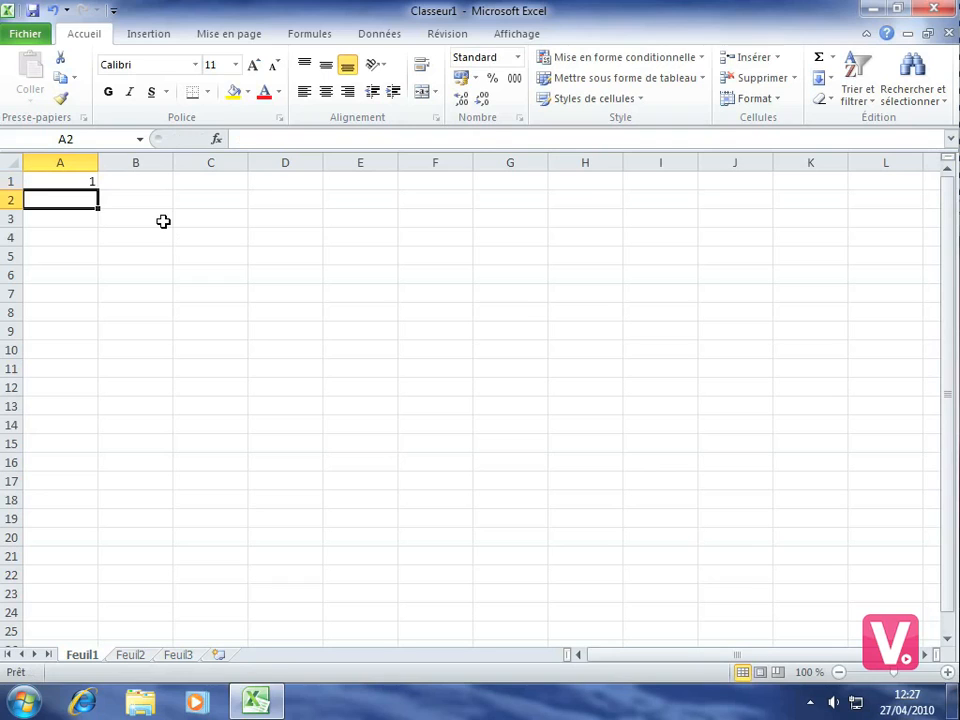
type("2")
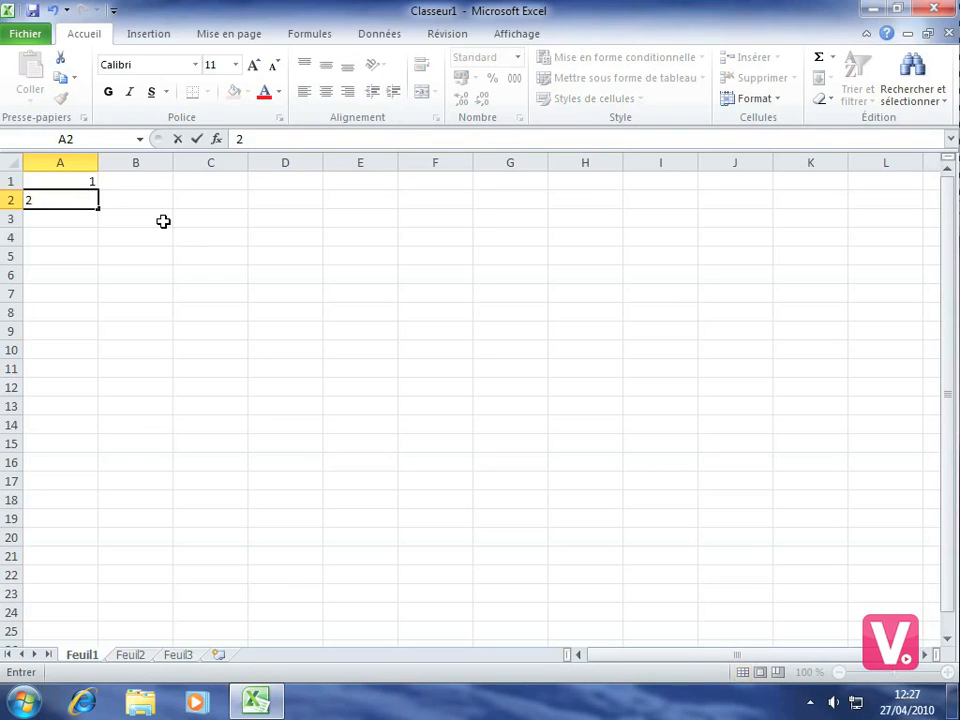
key("Return")
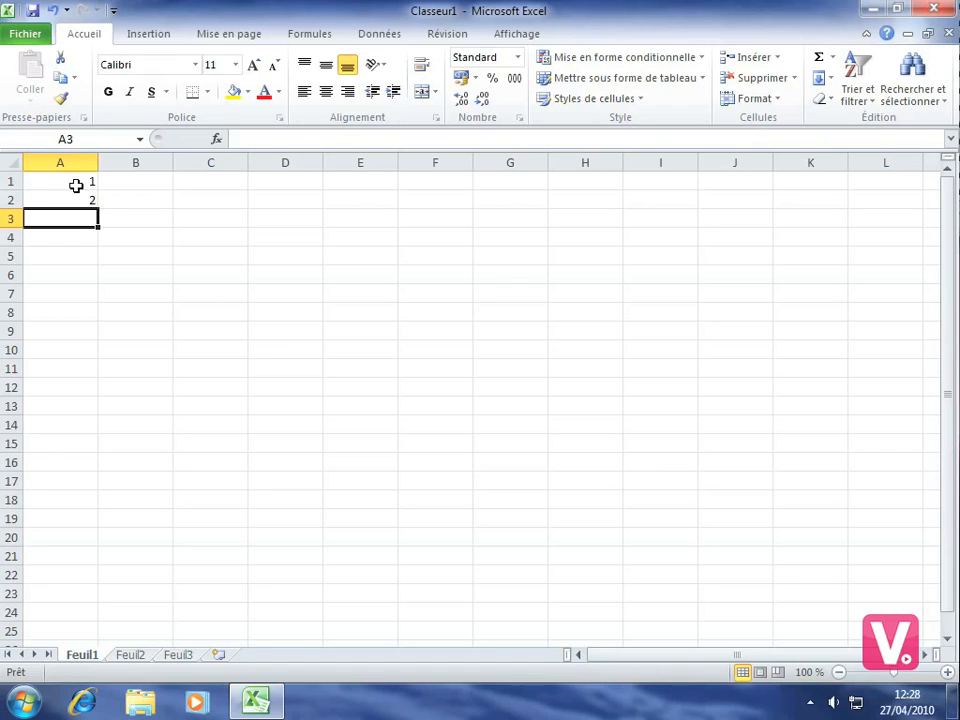
left_click_drag(61, 180, 59, 199)
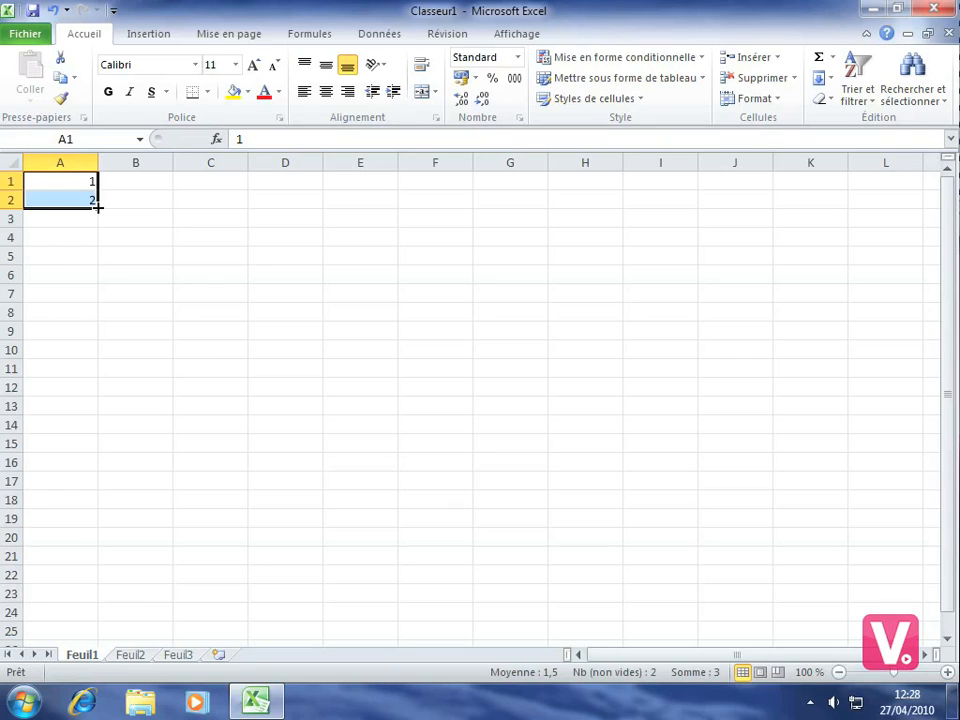
left_click_drag(97, 206, 97, 206)
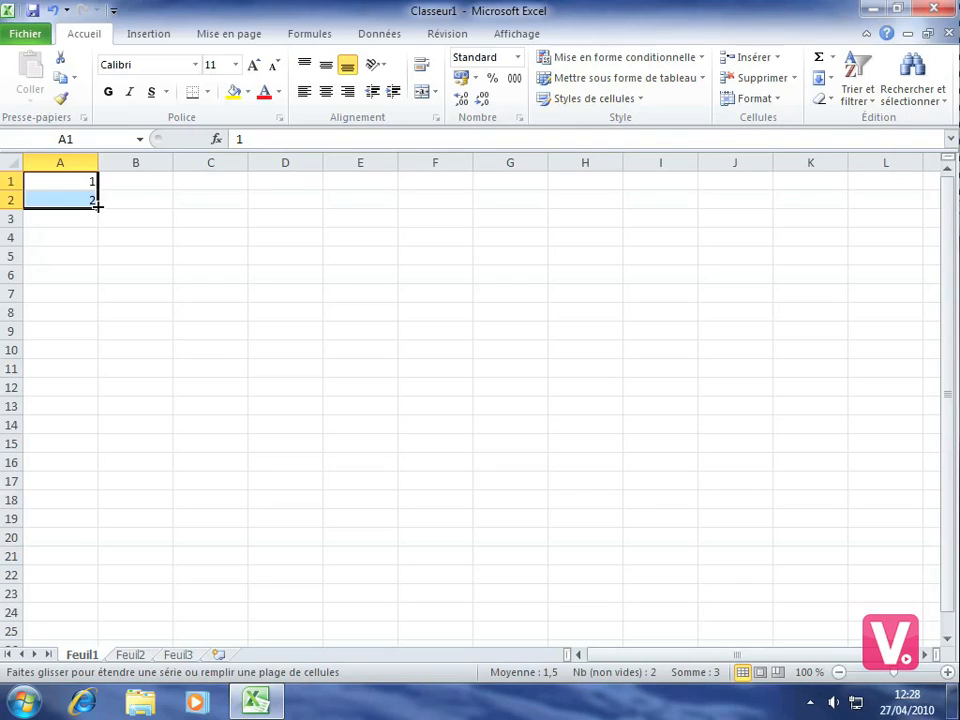
left_click_drag(97, 206, 76, 540)
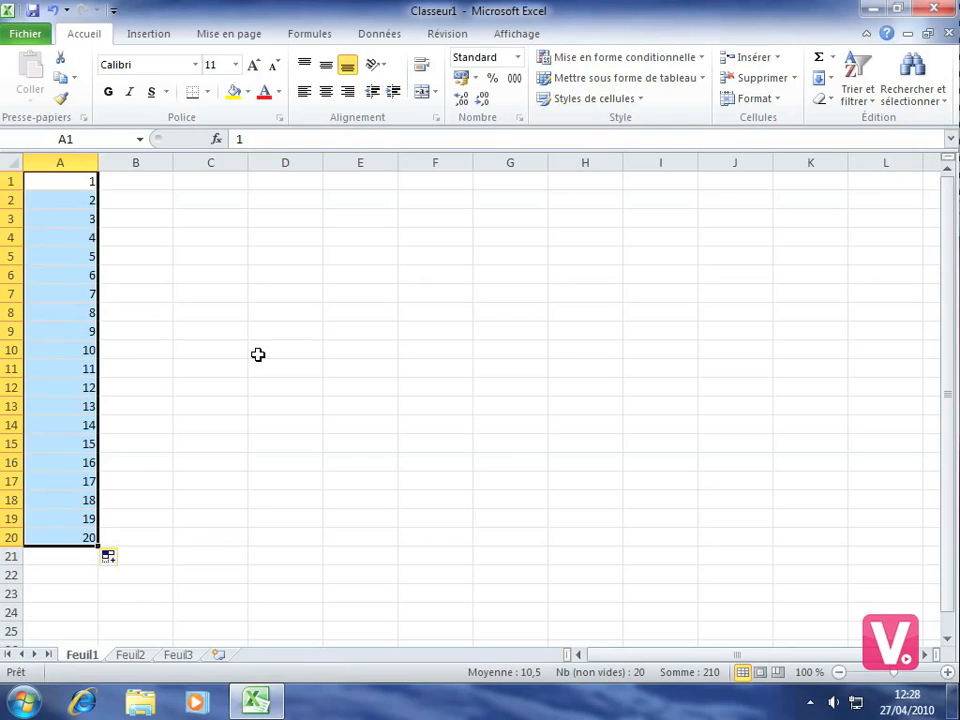
Enter the date 25 juin 1990 in cell C2 and fill the daily date series down to cell C17
left_click(209, 196)
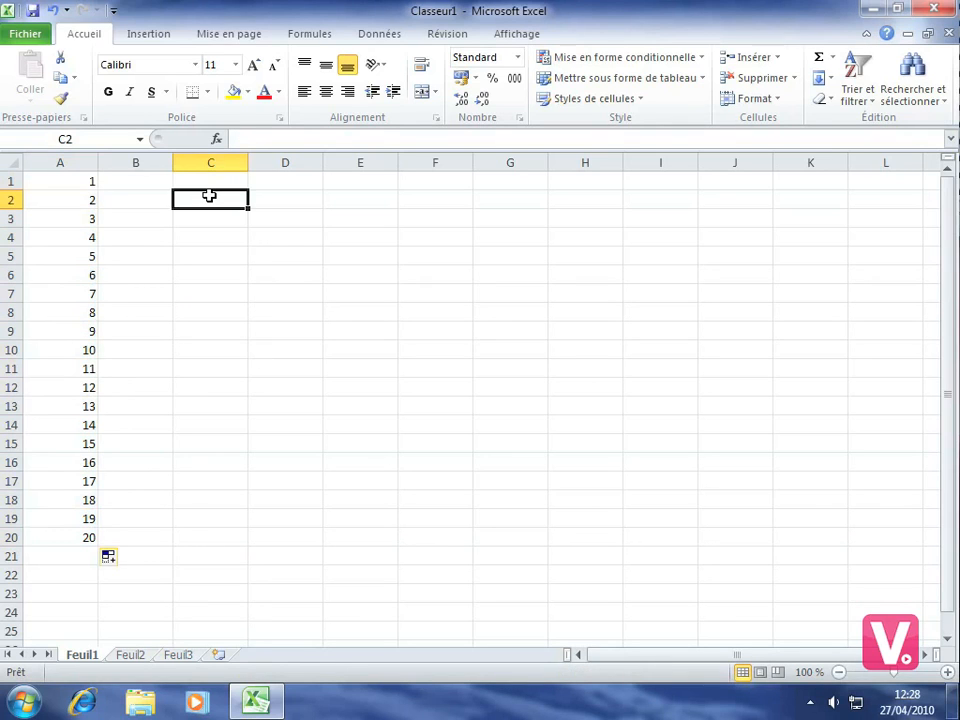
type("25 juin 1990")
key("Return")
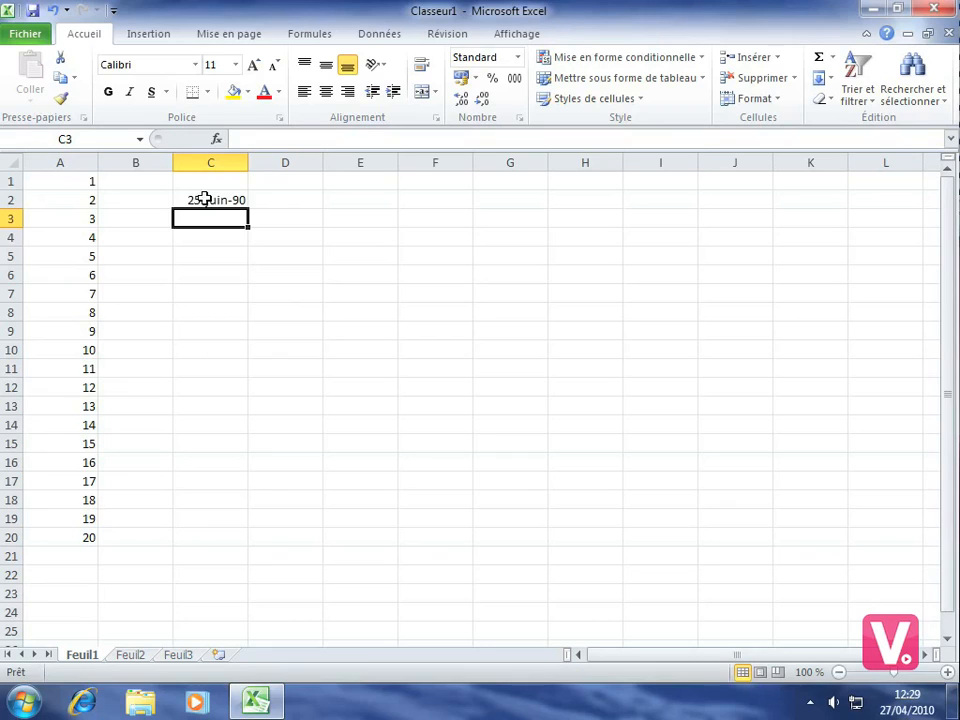
left_click(195, 197)
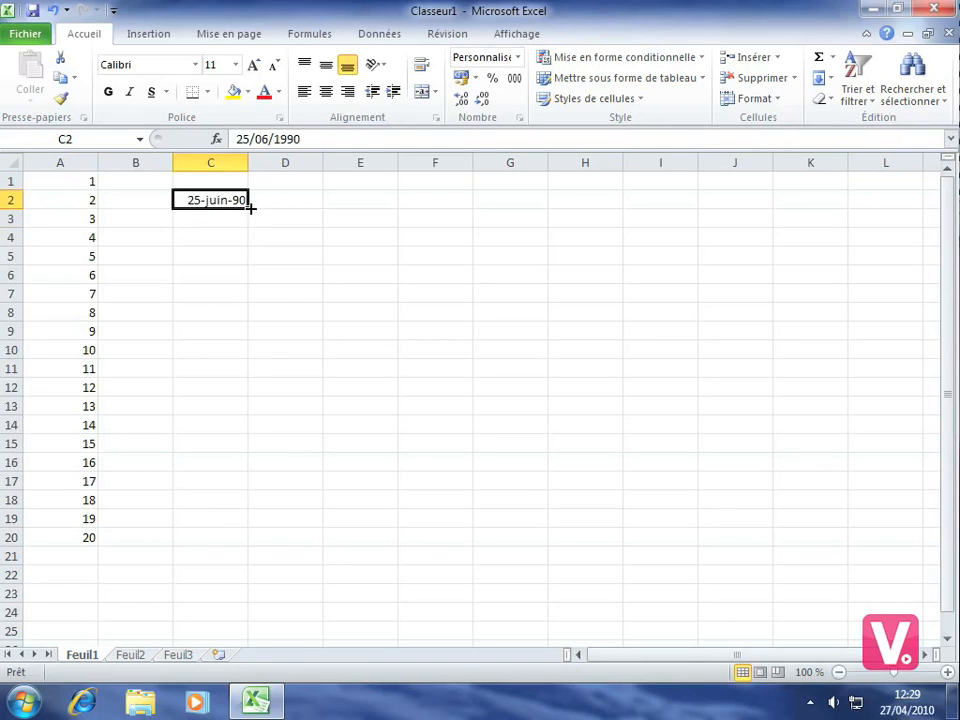
left_click_drag(249, 224, 250, 490)
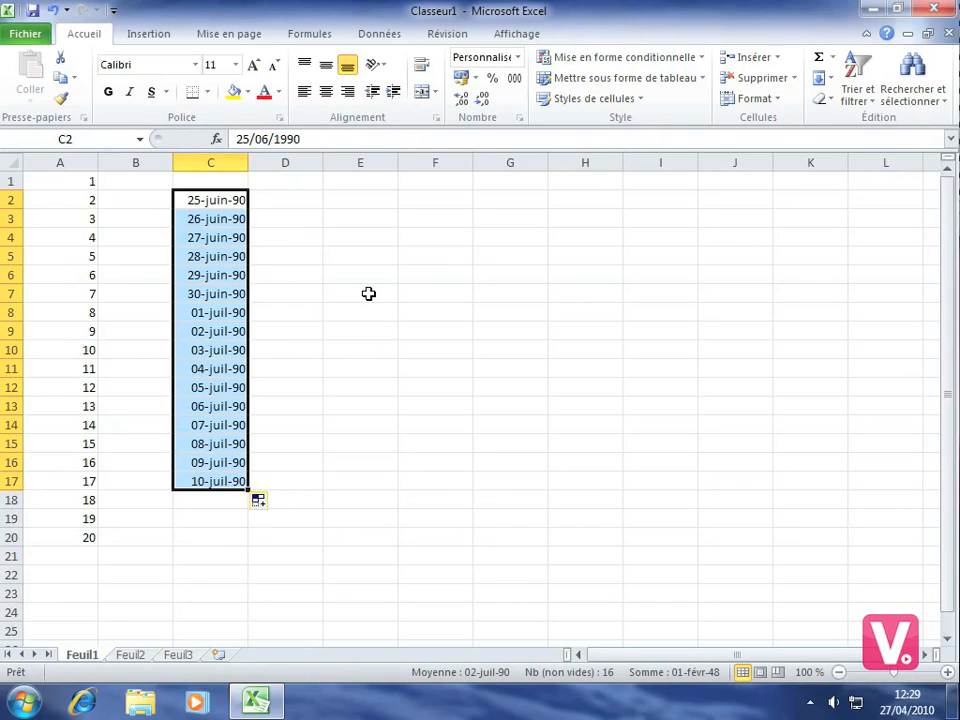
Enter 1 in cell F1 and generate a linear series down the column from it, with 100 as the last value
left_click(427, 181)
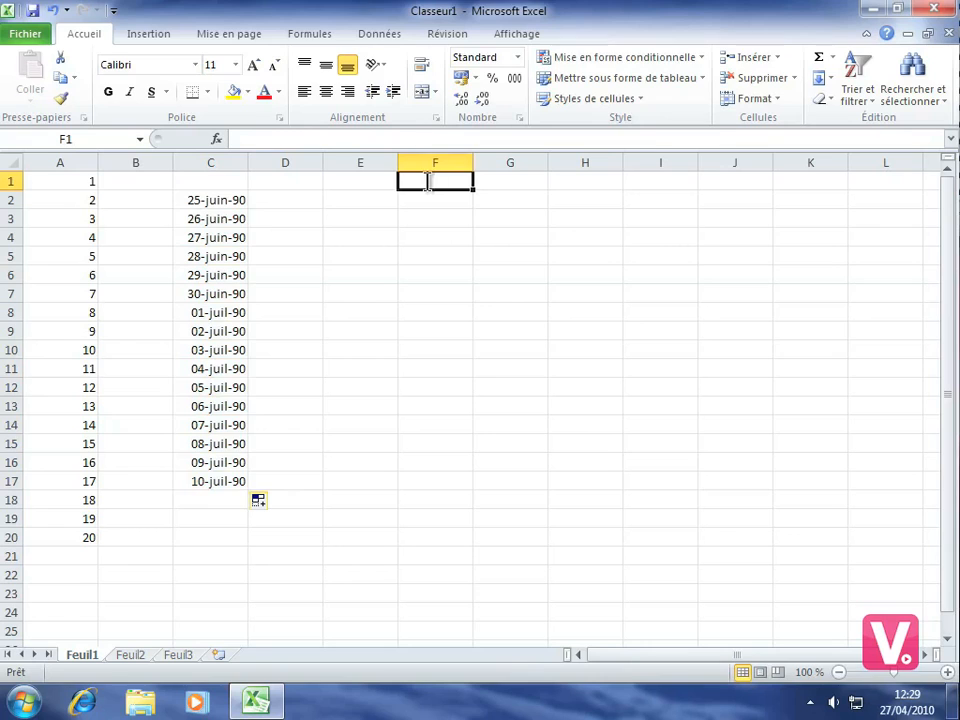
type("1")
key("Return")
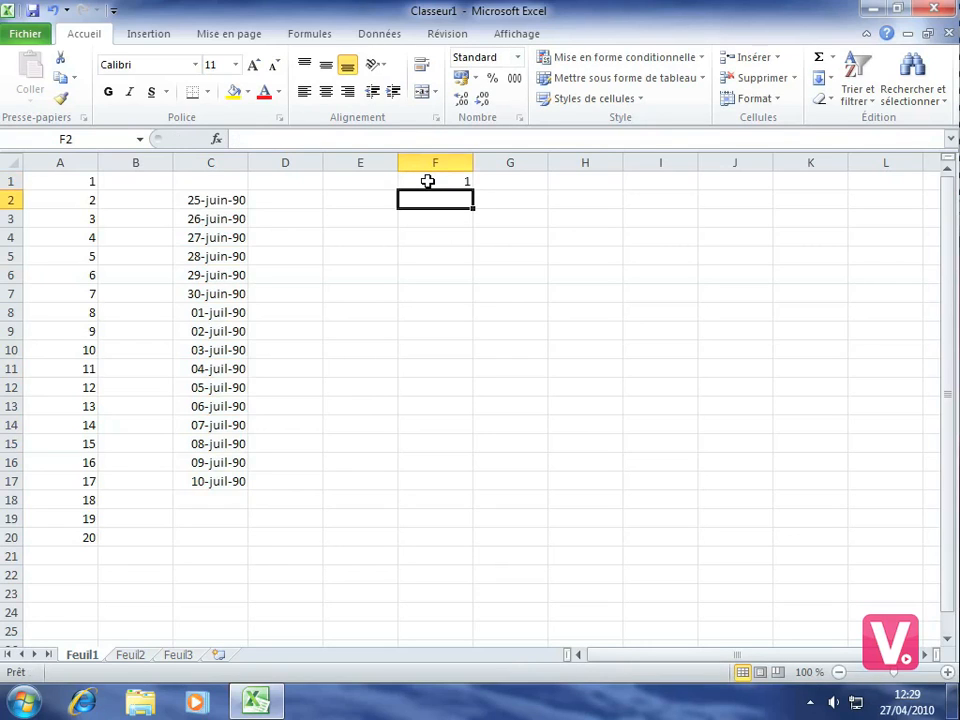
left_click(427, 181)
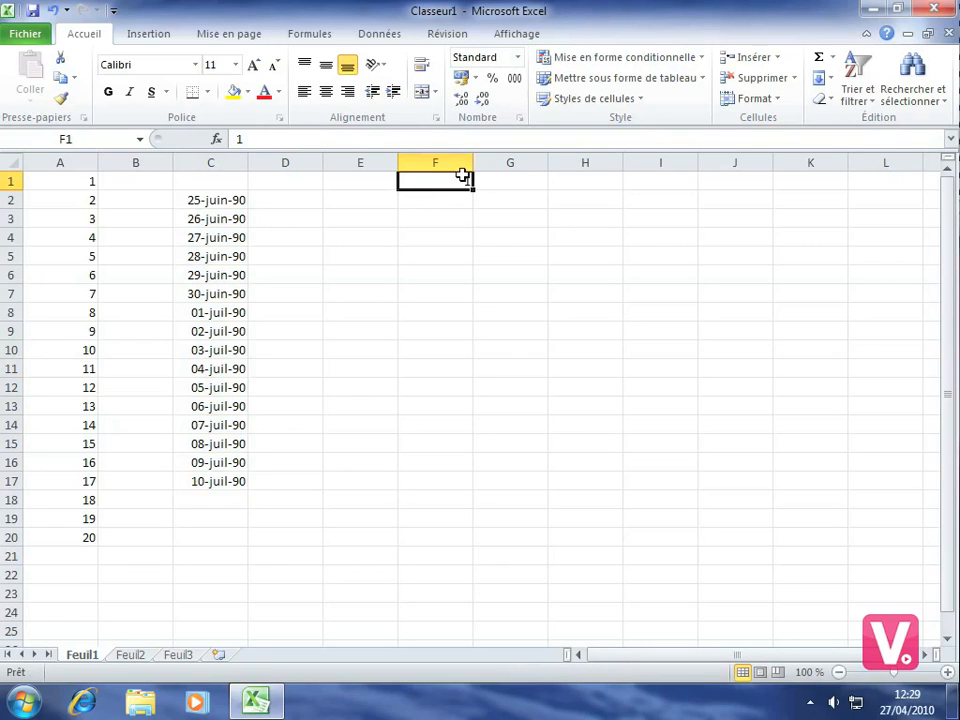
left_click(823, 86)
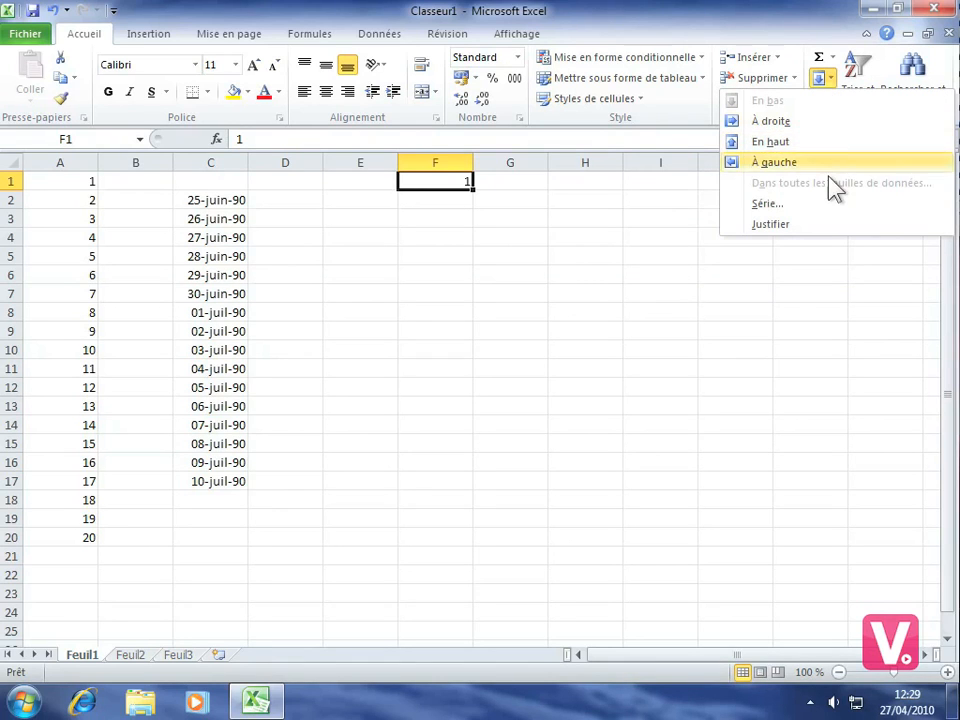
left_click(767, 205)
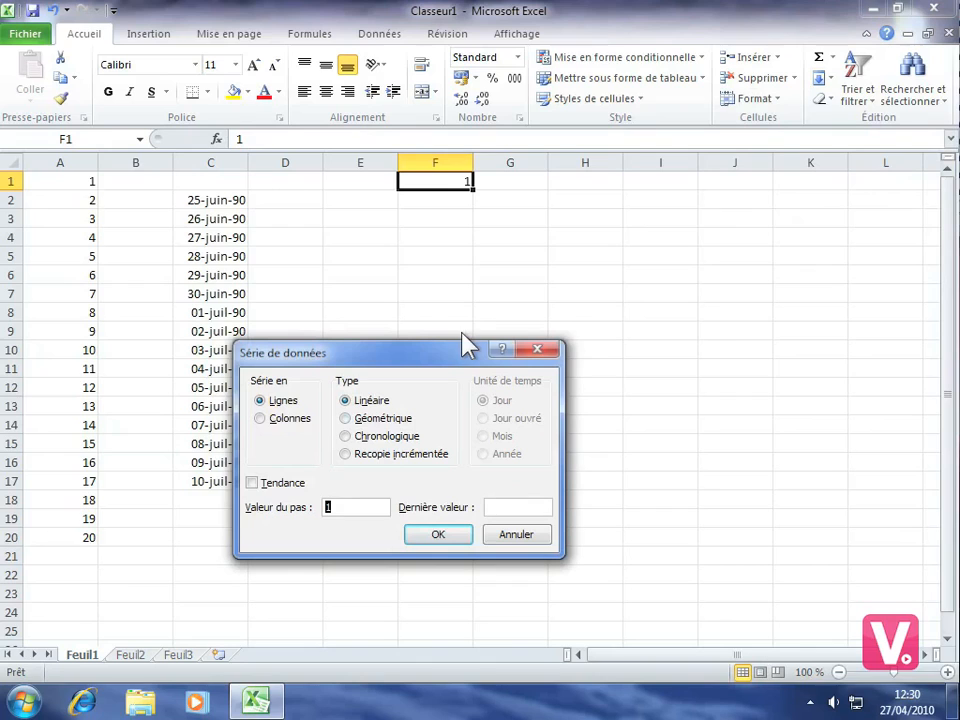
left_click(260, 420)
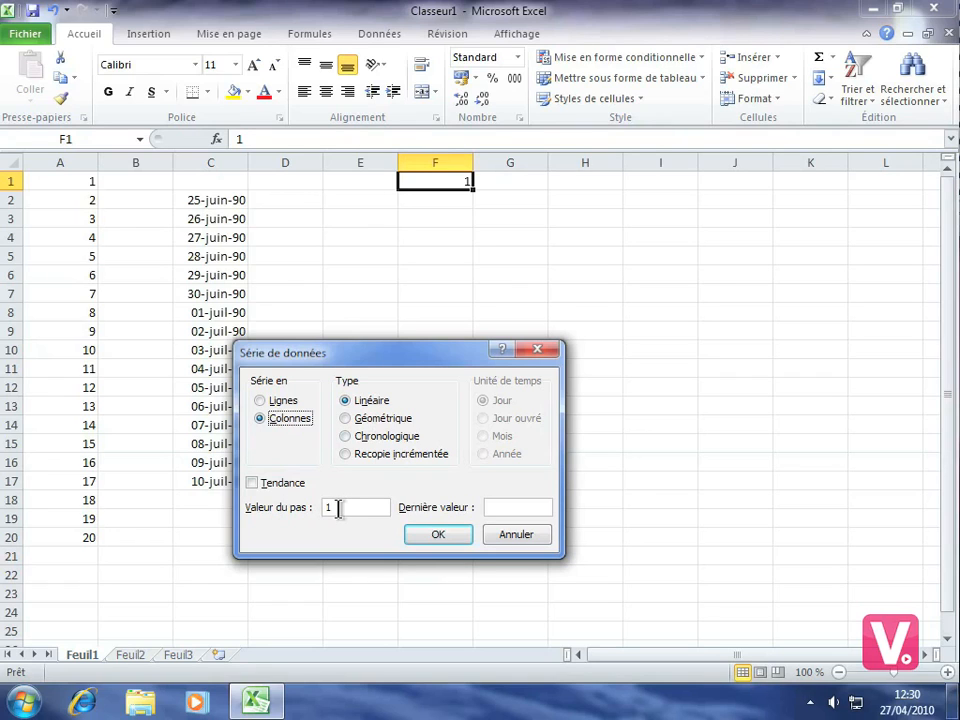
left_click(491, 507)
type("100")
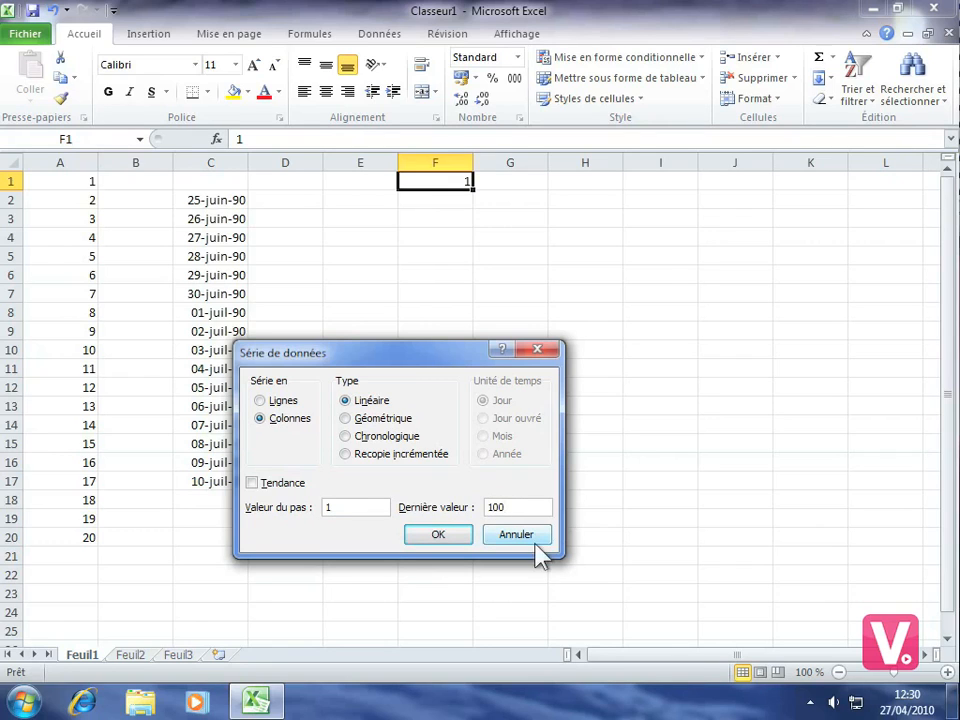
left_click(440, 535)
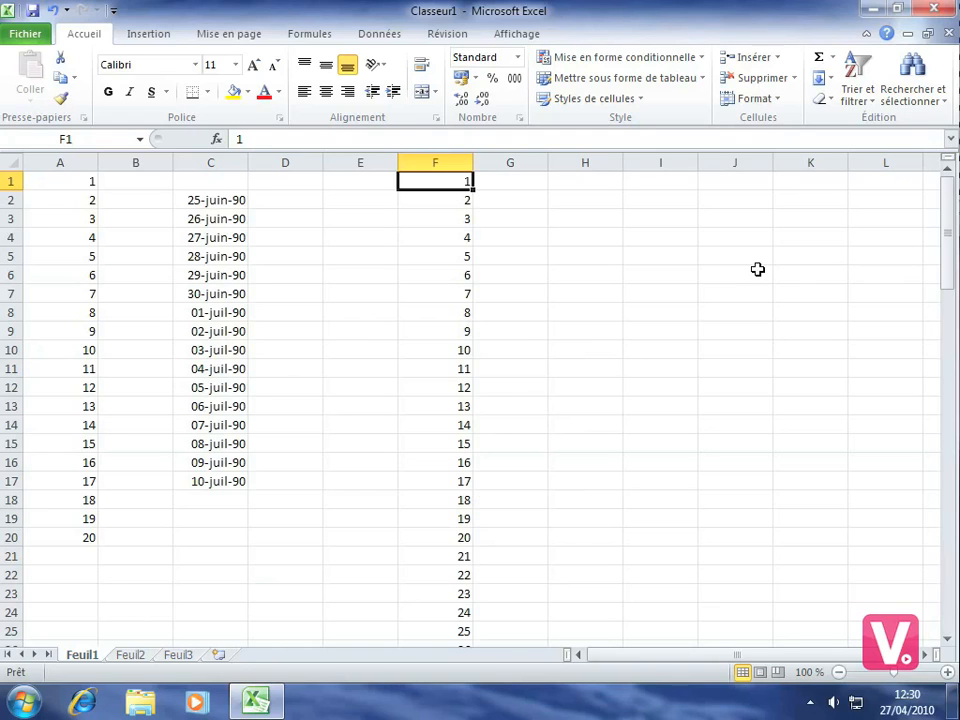
Enter the date 14 avril 2010 in cell I86
scroll(508, 341, "down", 11)
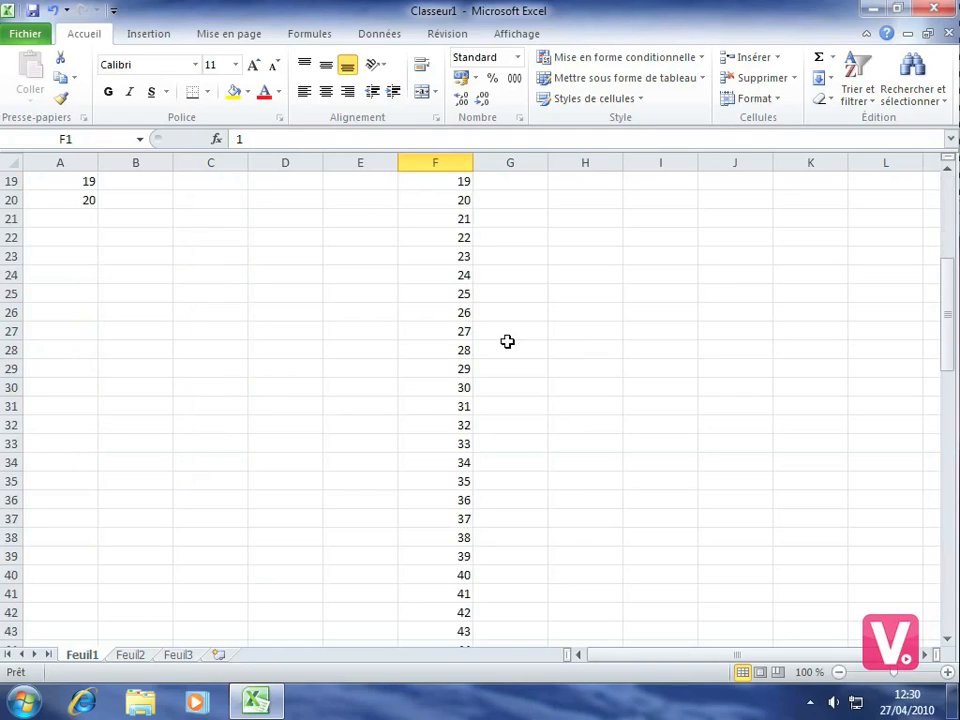
scroll(508, 341, "down", 10)
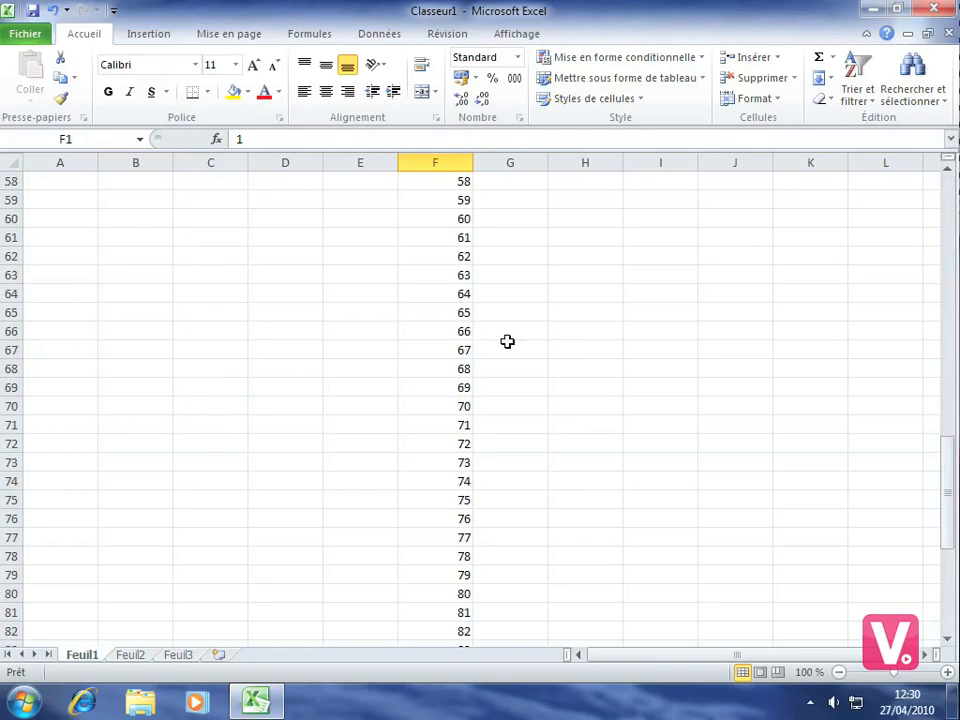
scroll(508, 341, "down", 6)
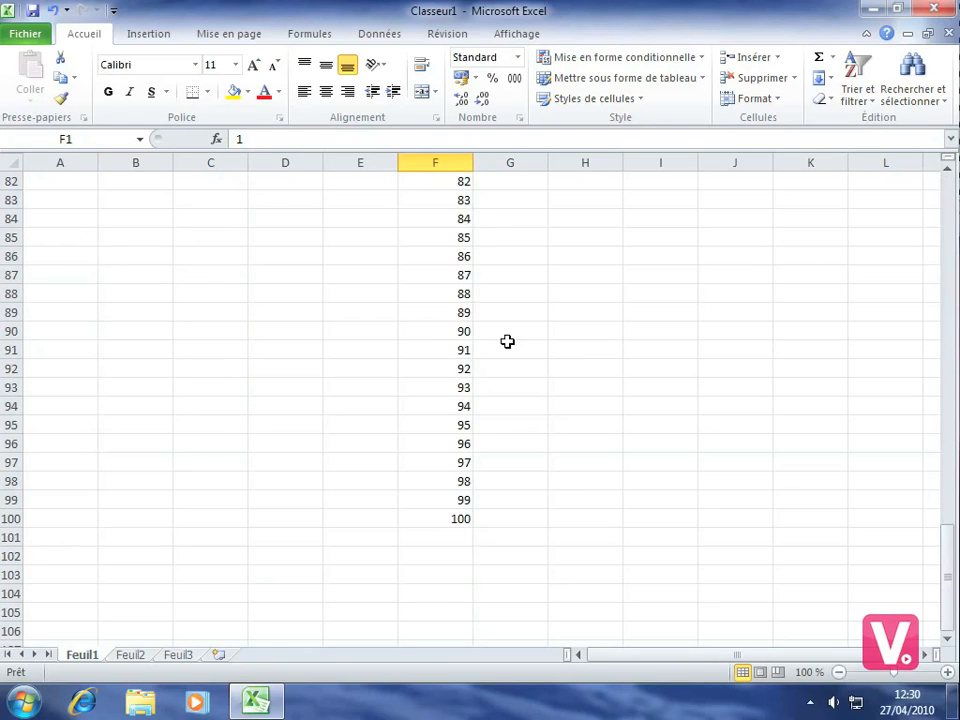
left_click(424, 516)
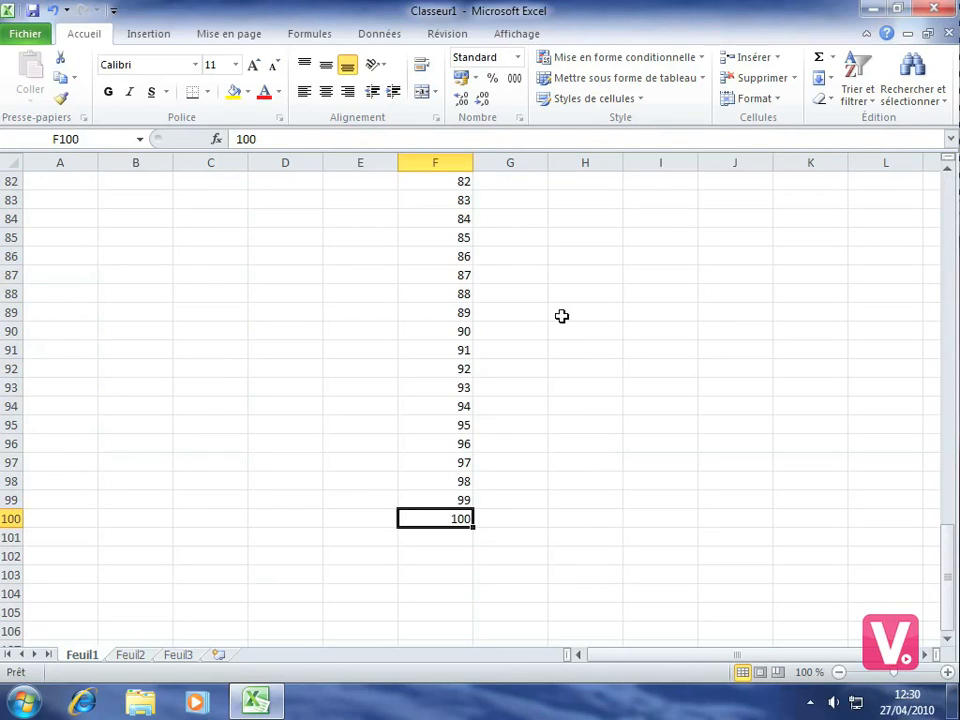
left_click(650, 252)
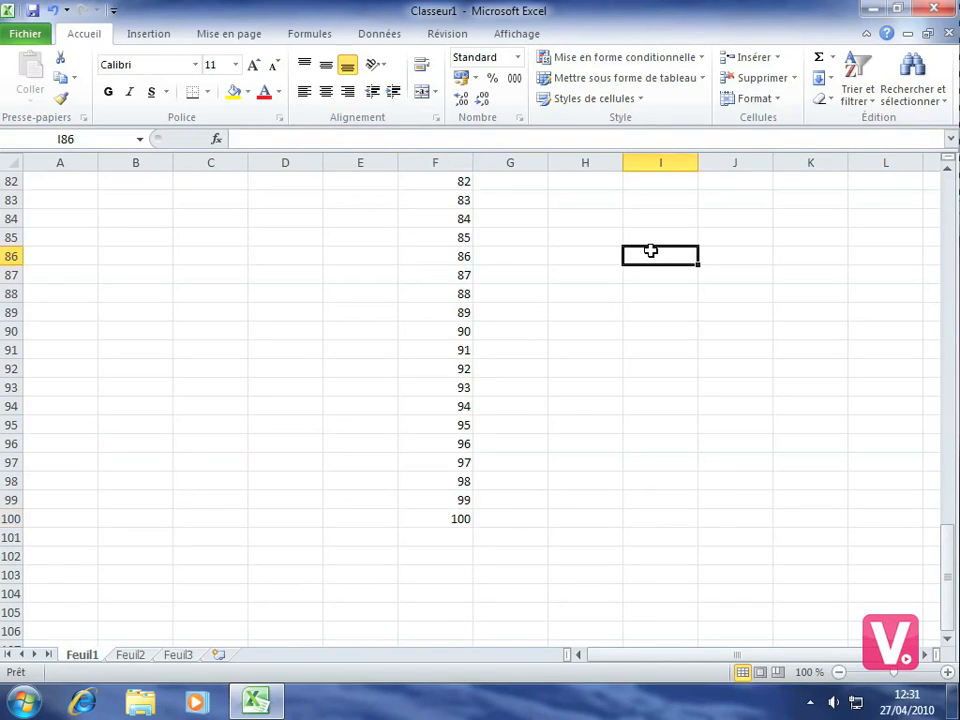
type("14 a")
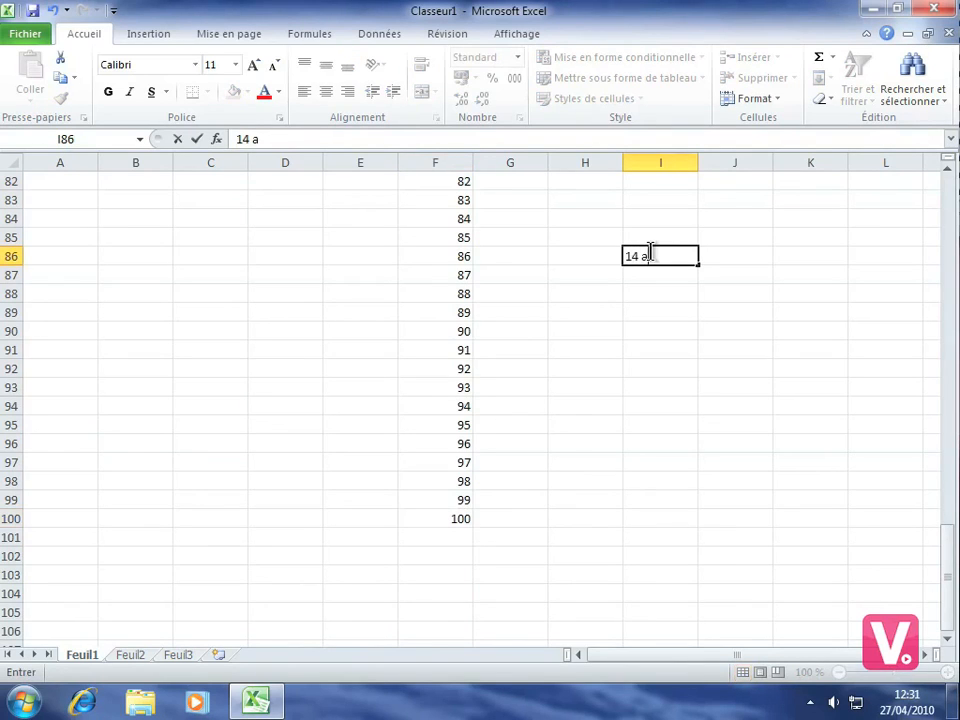
type("vril 2010")
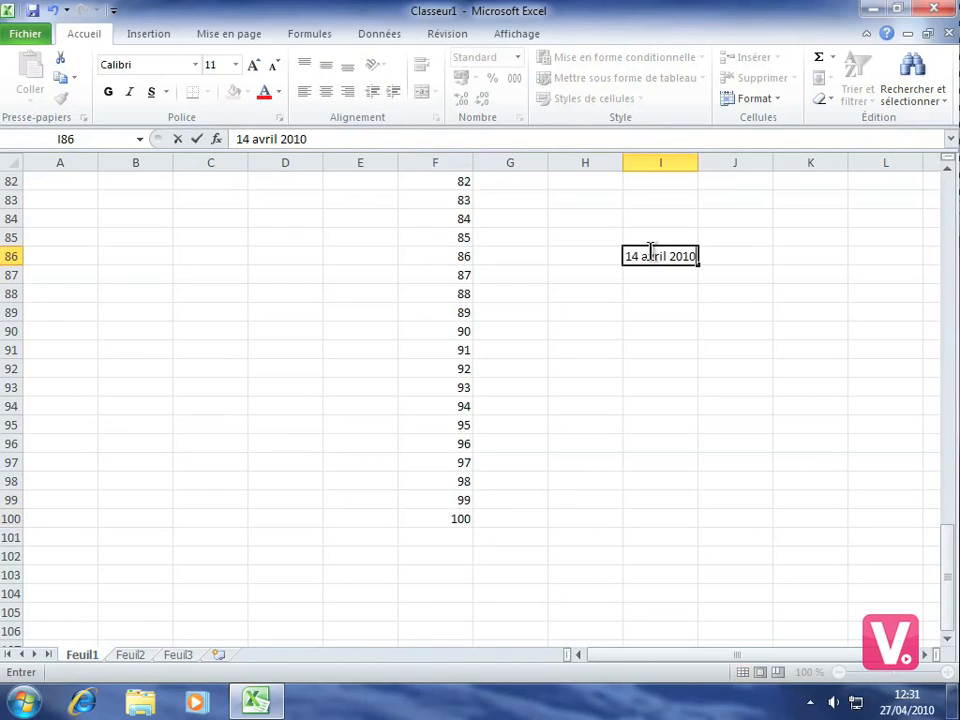
key("Return")
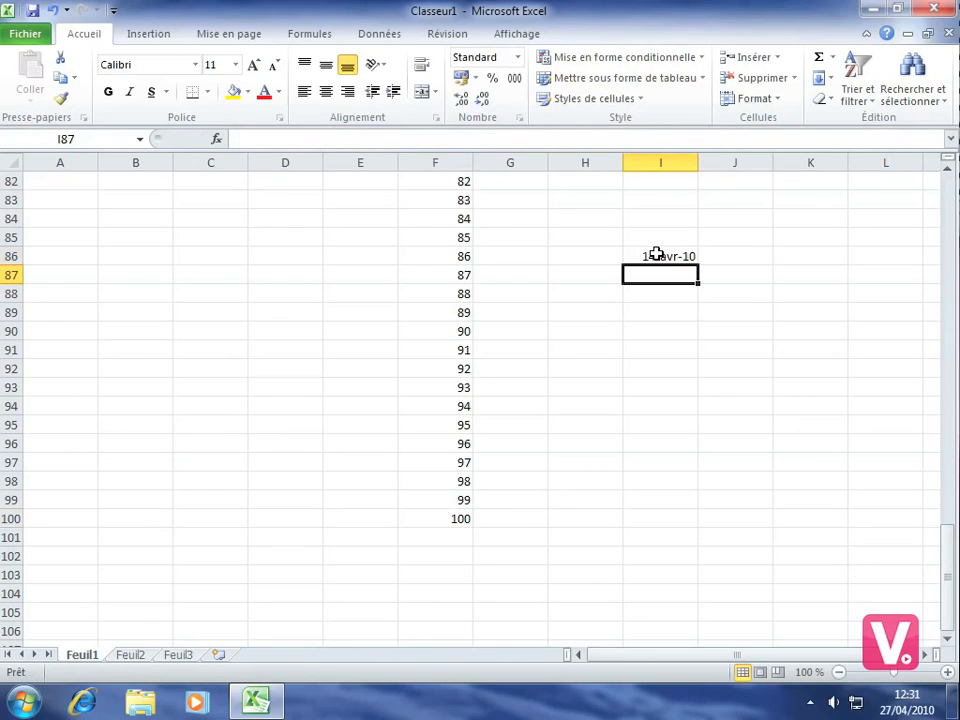
Generate a chronological series by month along row 86 from cell I86, with 14 avril 2011 as the last value
left_click(658, 254)
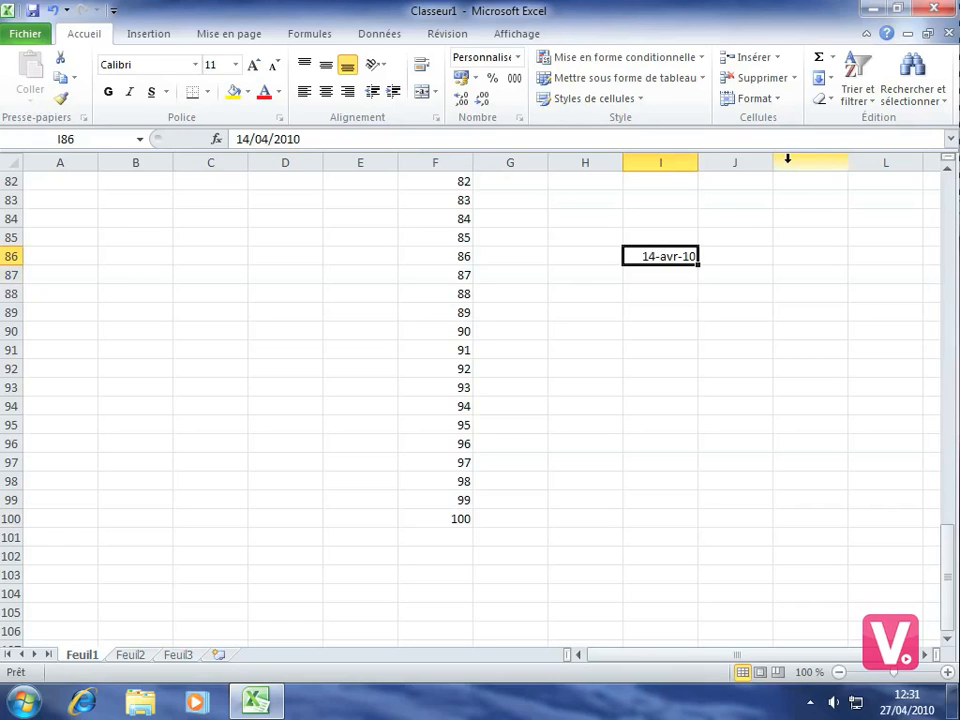
left_click(827, 79)
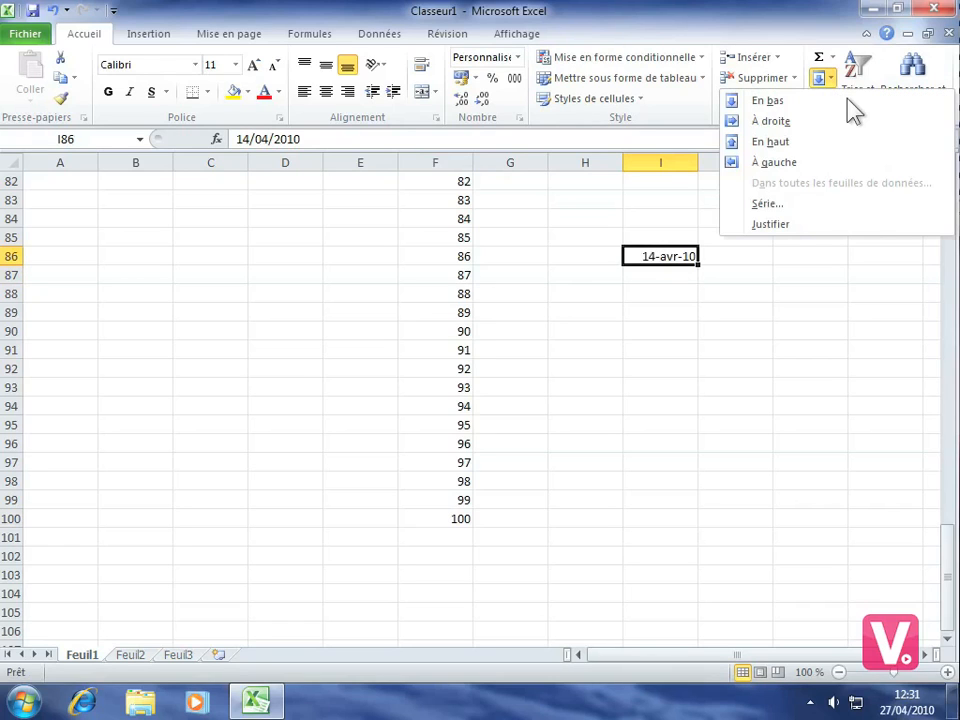
left_click(785, 206)
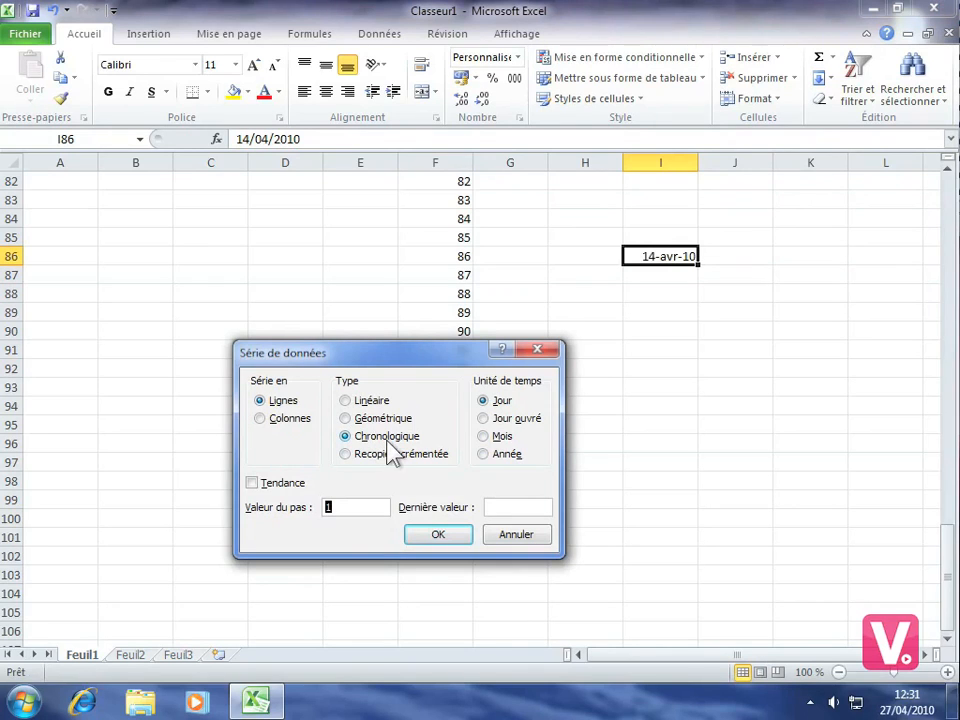
left_click(483, 437)
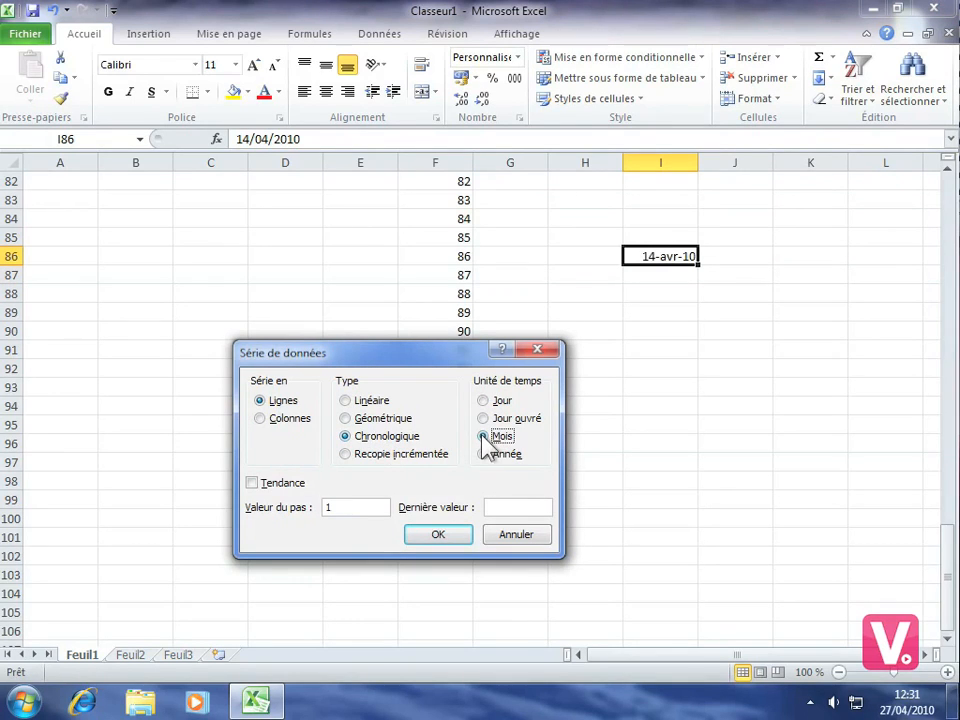
left_click(513, 507)
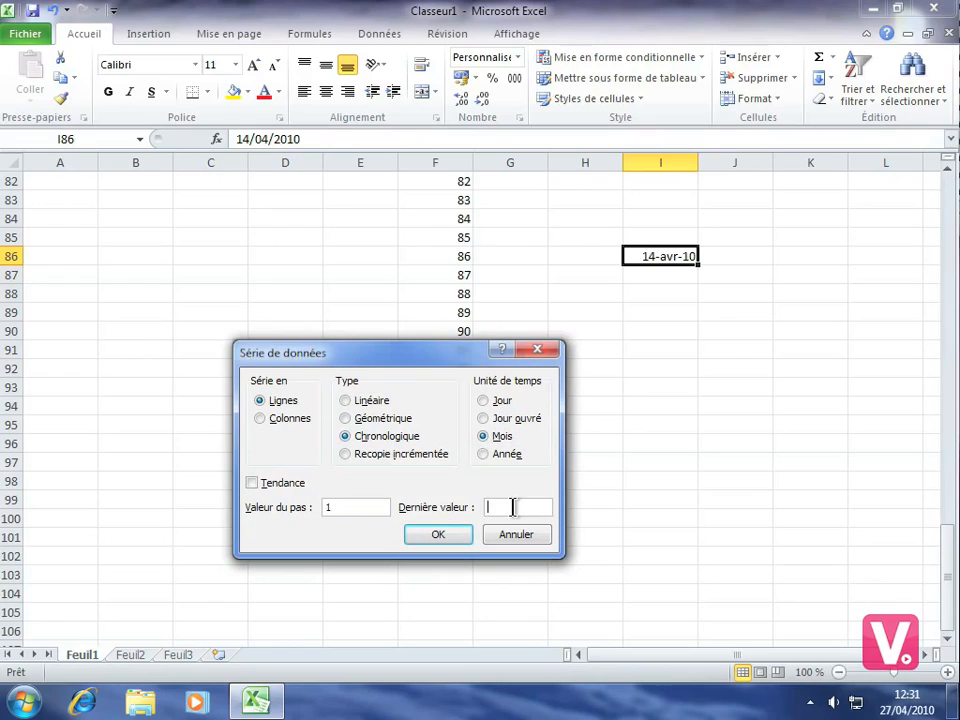
type("14 avril 2011")
left_click(439, 536)
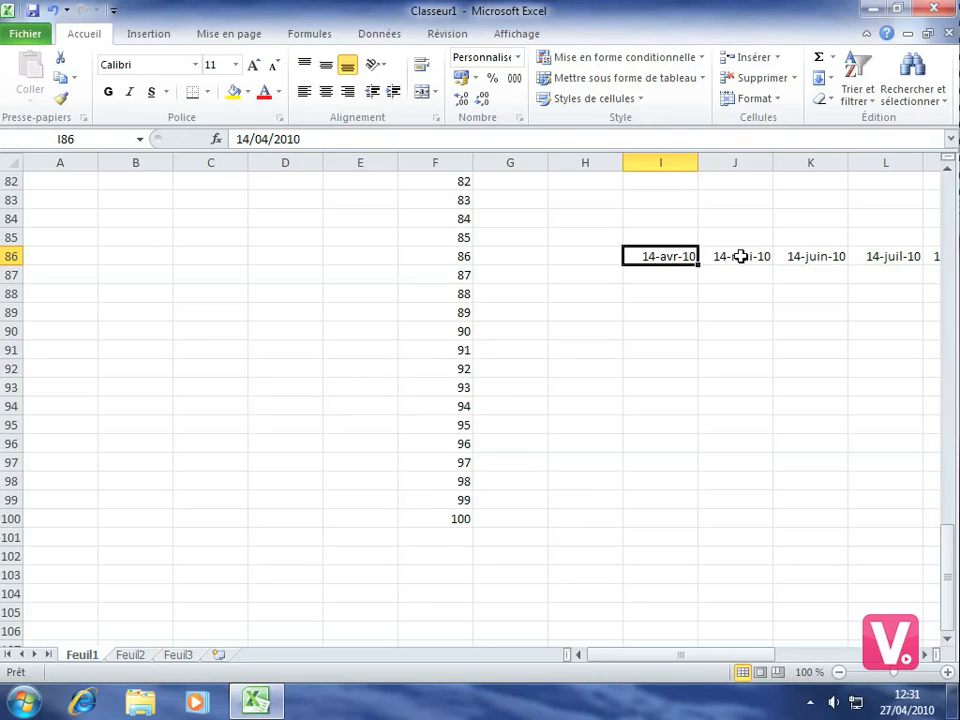
left_click_drag(697, 656, 865, 663)
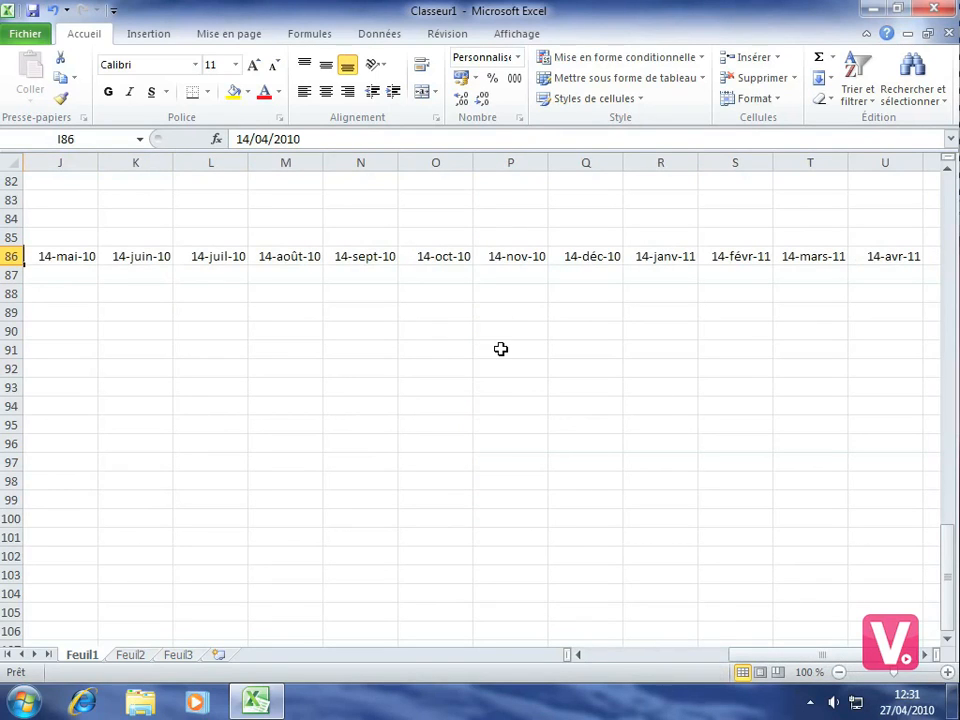